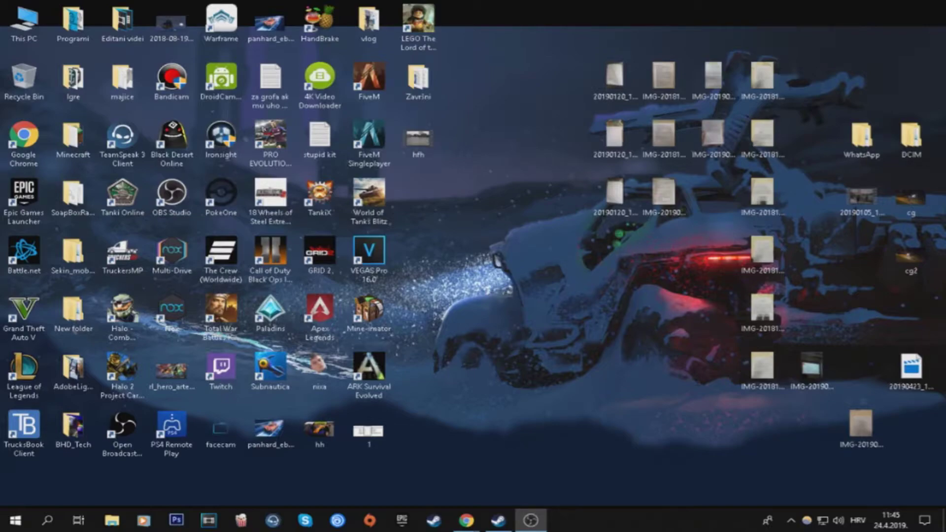
Save the downloaded VEGAS PRO 16 FREE.zip from MEGA and switch to the 7-Zip download page.
left_click(466, 520)
left_click_drag(740, 59, 436, 4)
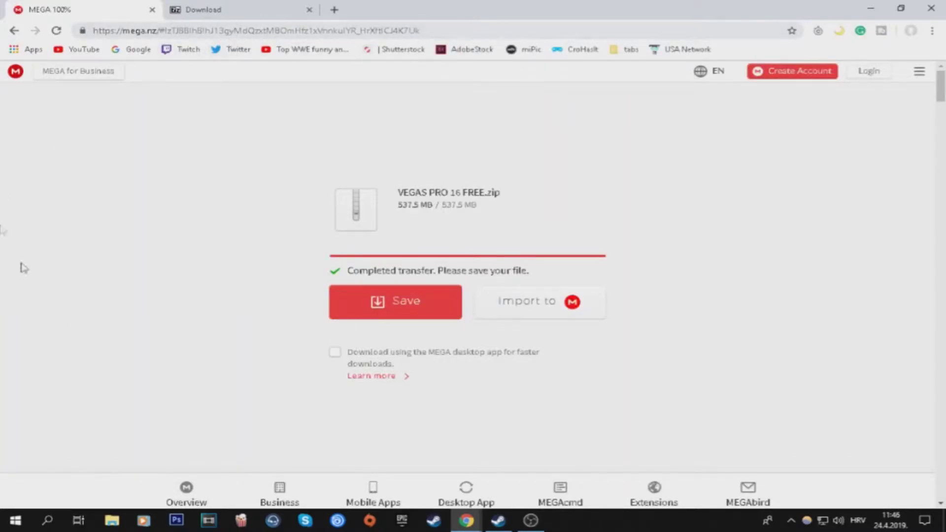
left_click(381, 305)
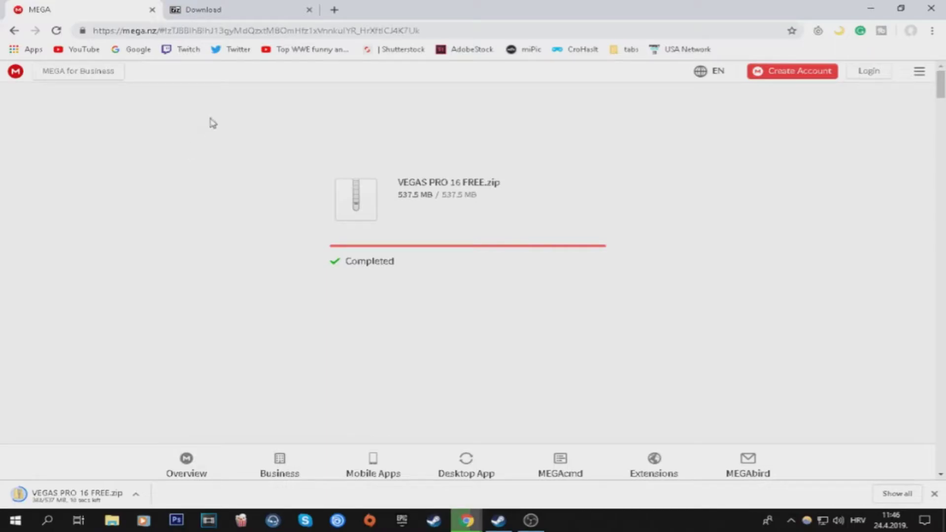
left_click(234, 15)
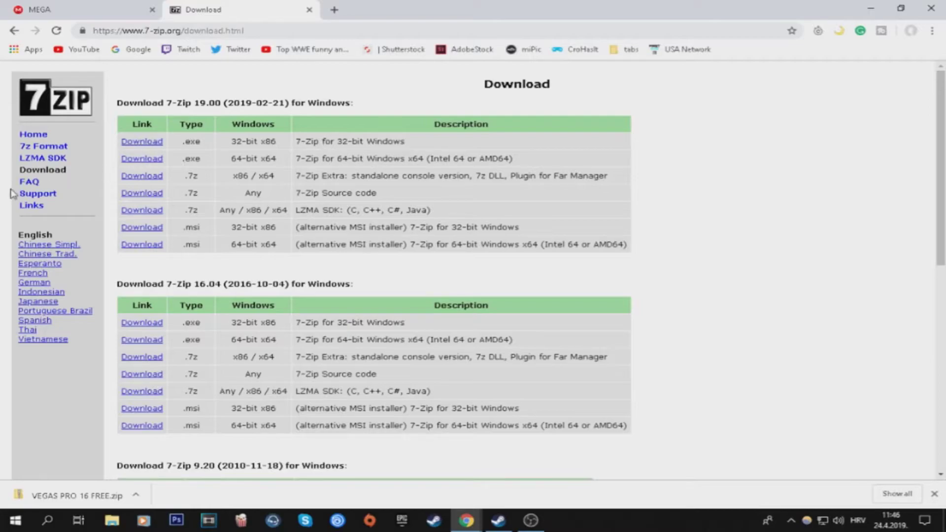
Extract VEGAS PRO 16 FREE.zip into its own folder with 7-Zip, replacing all existing files.
left_click(135, 496)
left_click(180, 459)
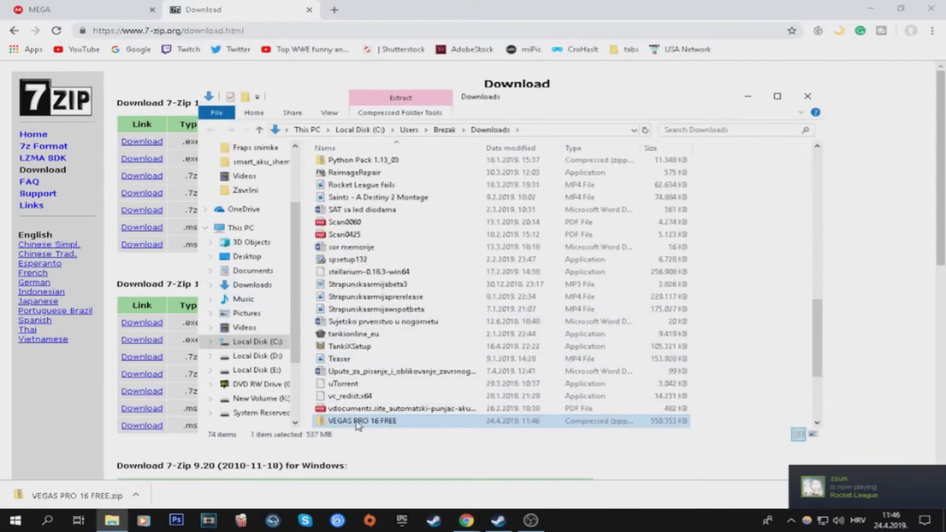
right_click(356, 420)
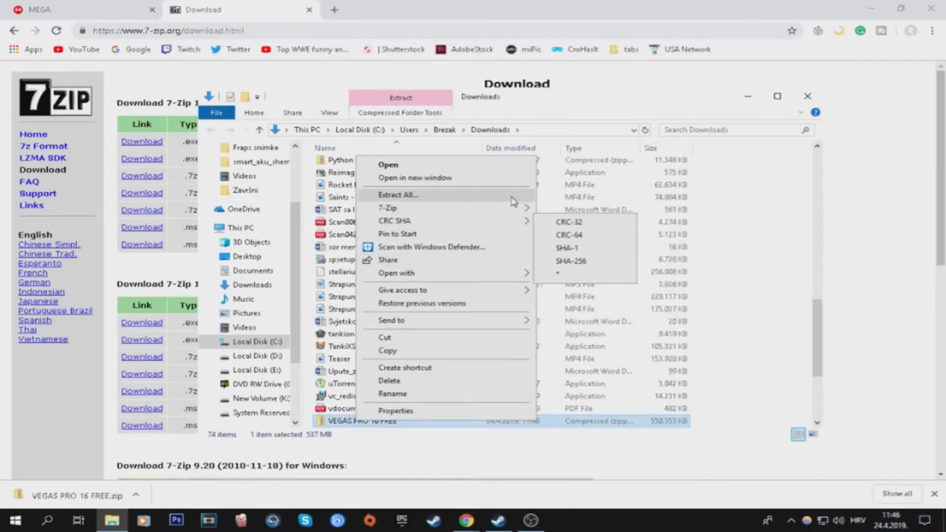
mouse_move(388, 207)
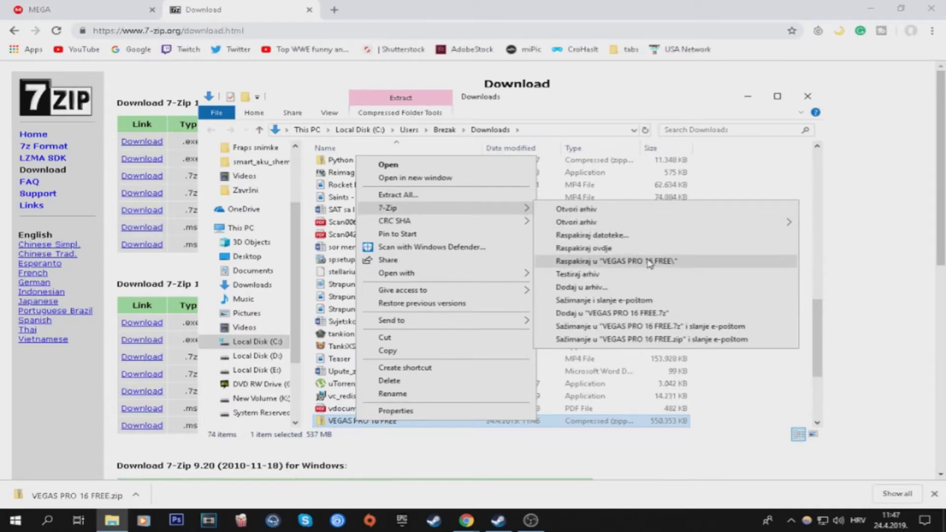
left_click(649, 263)
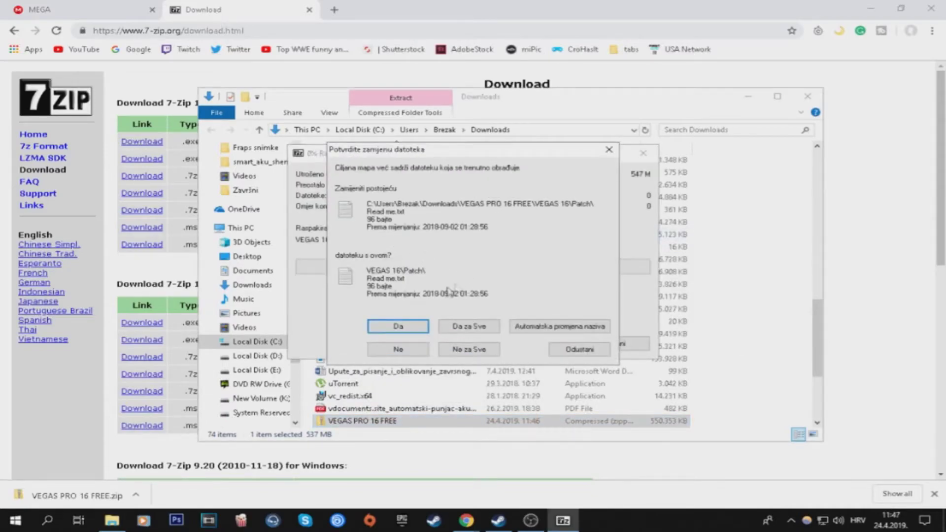
left_click(479, 331)
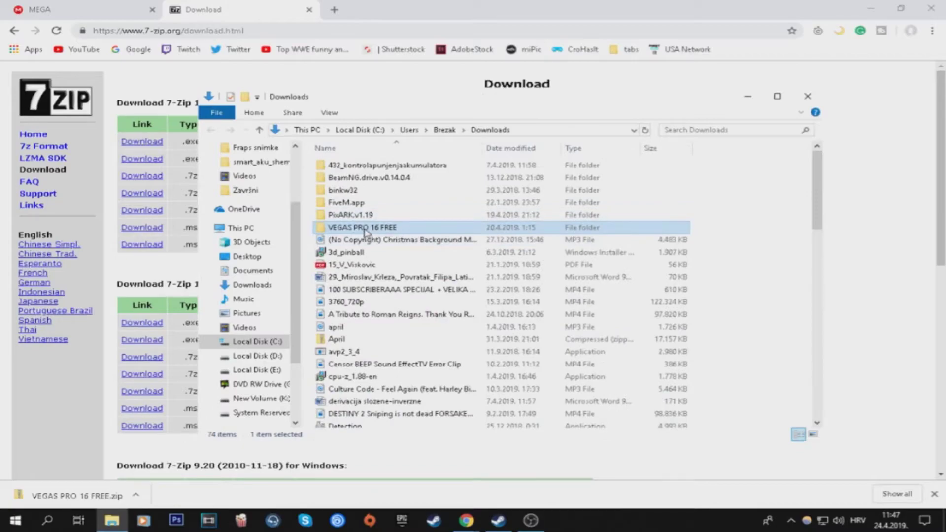
Run Setup from the extracted VEGAS 16 subfolder as administrator.
double_click(364, 230)
double_click(358, 168)
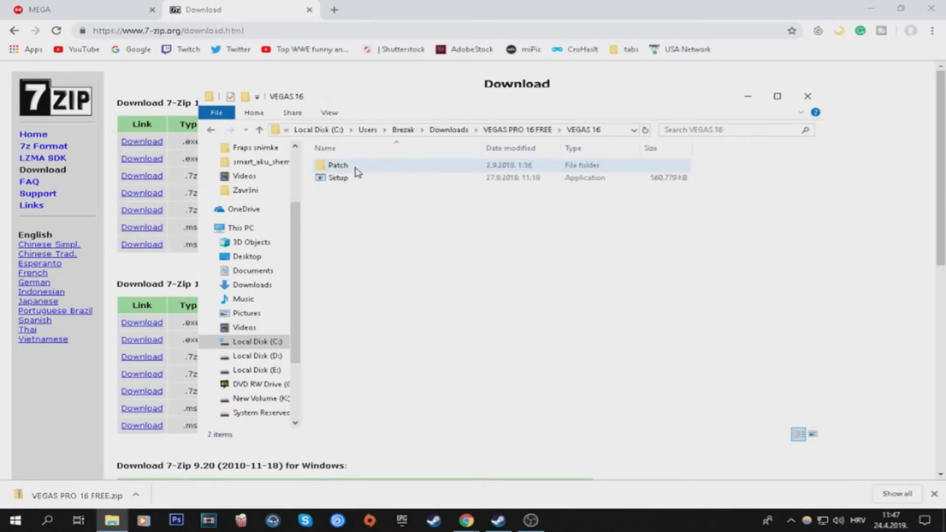
left_click(342, 185)
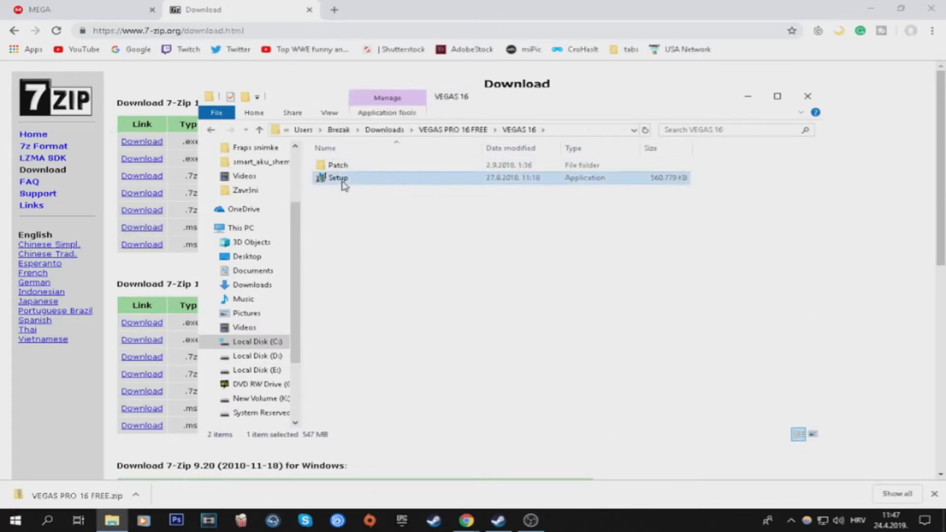
right_click(342, 184)
left_click(433, 208)
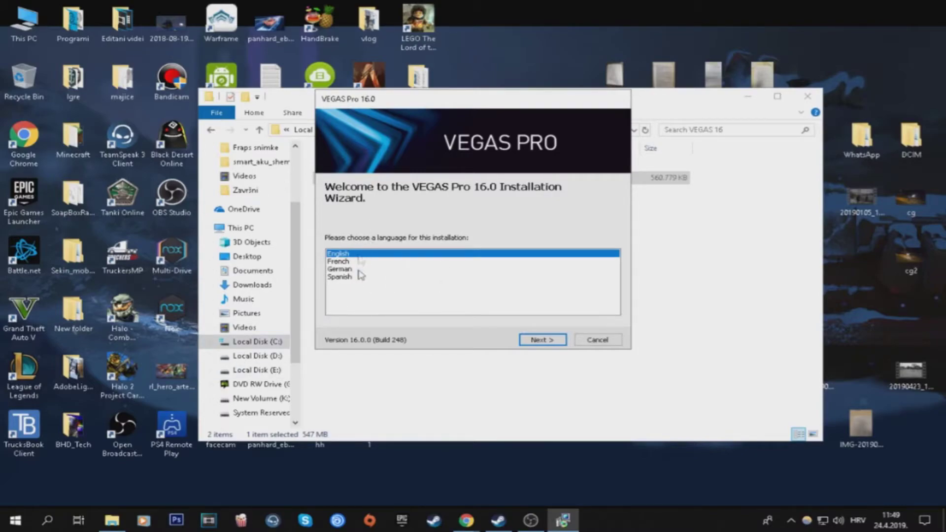
Accept English and the license agreement, and add a VEGAS Pro desktop shortcut.
left_click(543, 341)
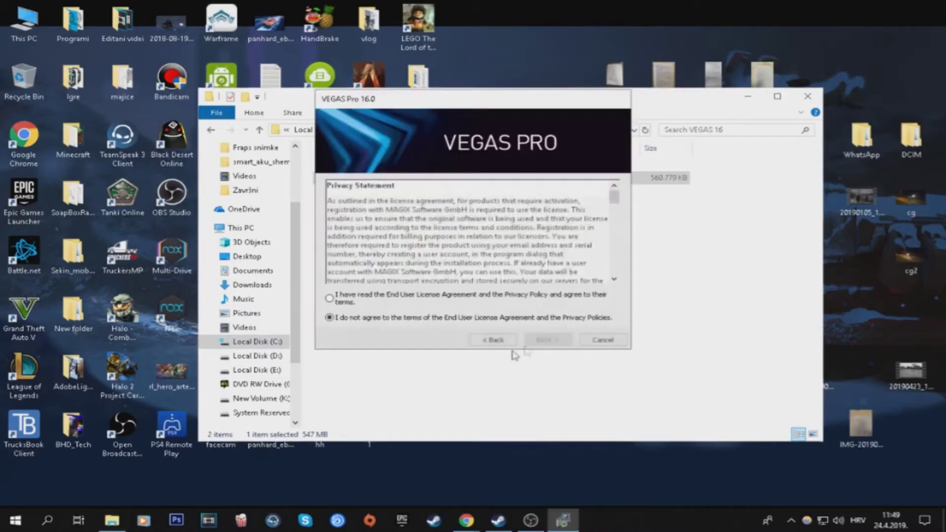
left_click(367, 298)
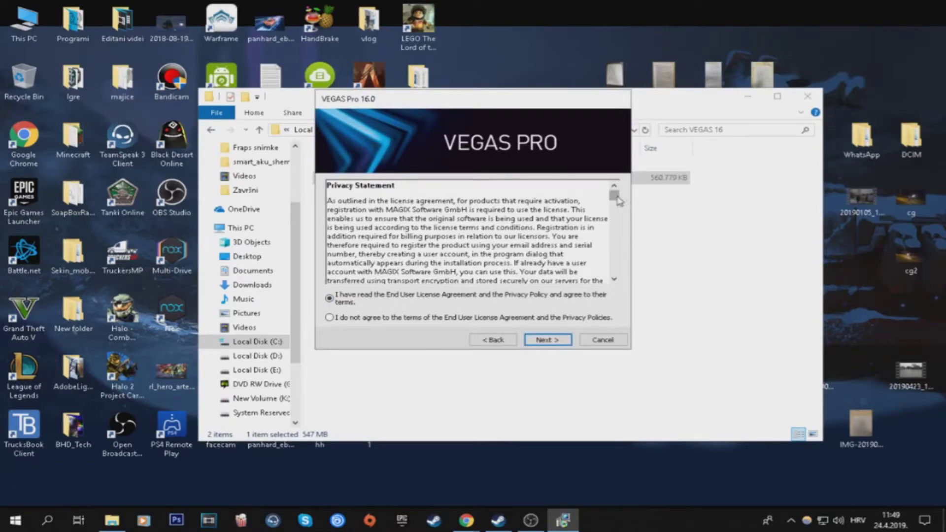
left_click_drag(616, 200, 615, 269)
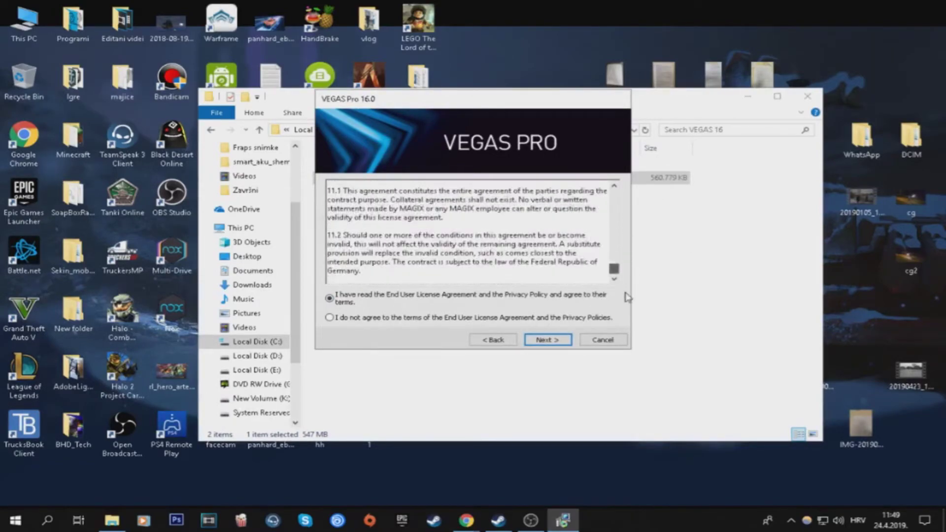
left_click(548, 340)
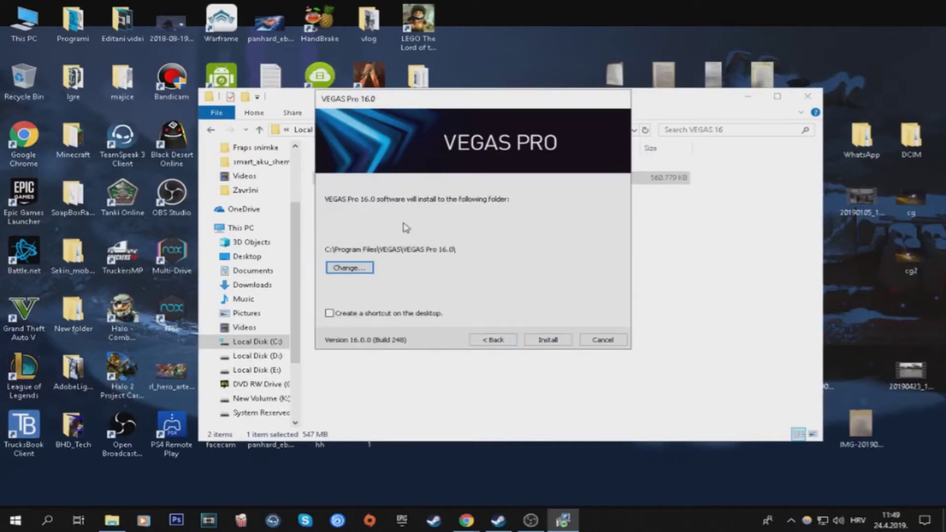
left_click(371, 314)
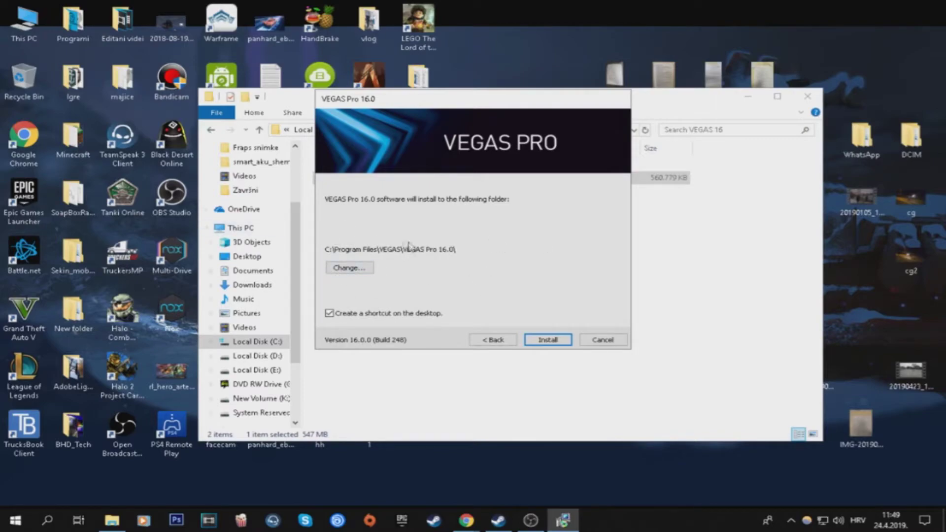
Change the install folder to K:\Program Files (x86)\Vegas Pro 16.
left_click(360, 268)
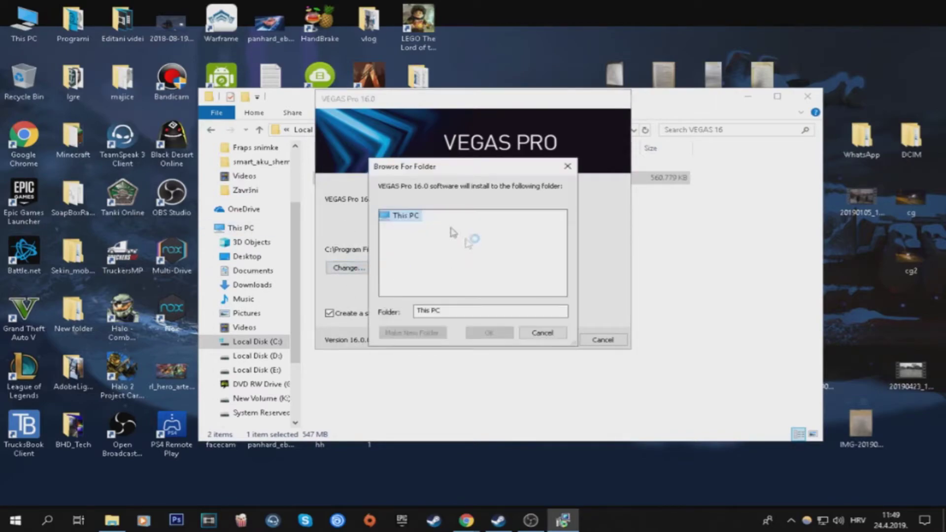
scroll(440, 249, "down", 3)
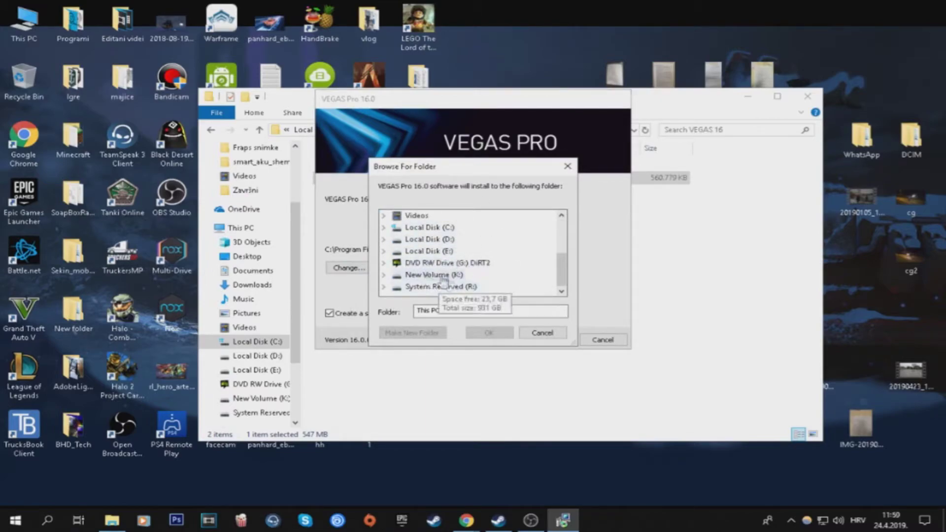
double_click(425, 276)
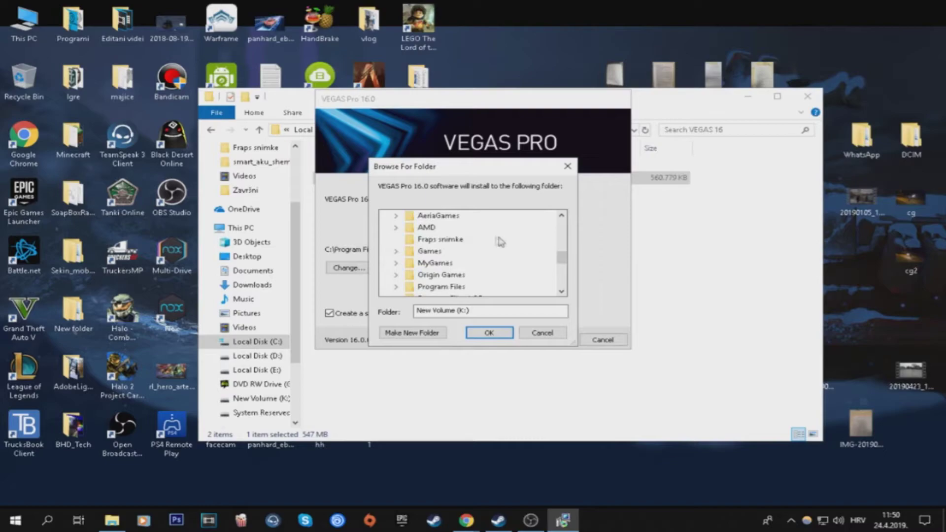
scroll(458, 272, "down", 1)
double_click(459, 271)
scroll(500, 256, "down", 3)
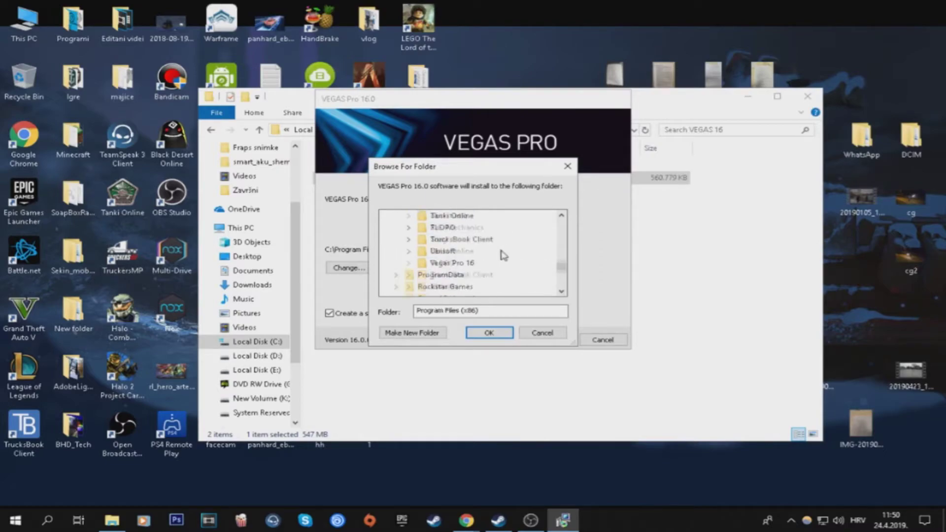
scroll(501, 255, "down", 2)
left_click(453, 227)
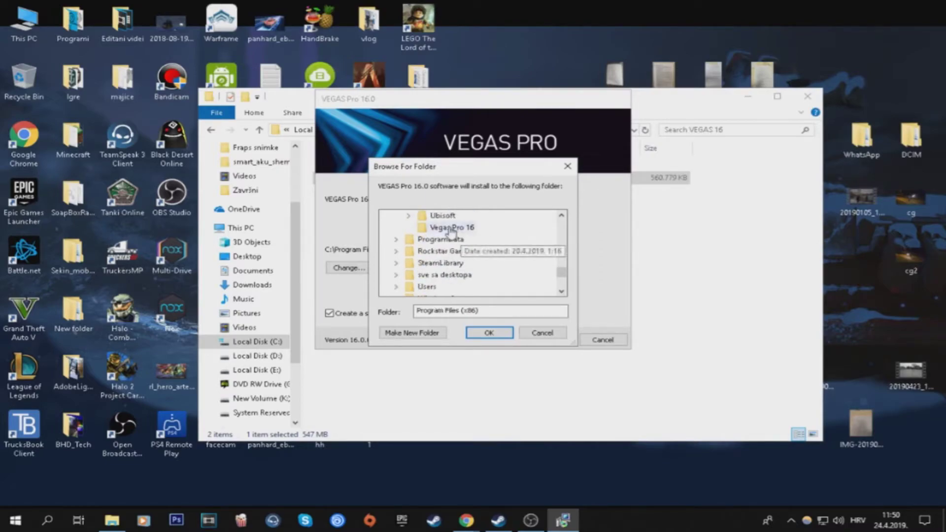
left_click(488, 334)
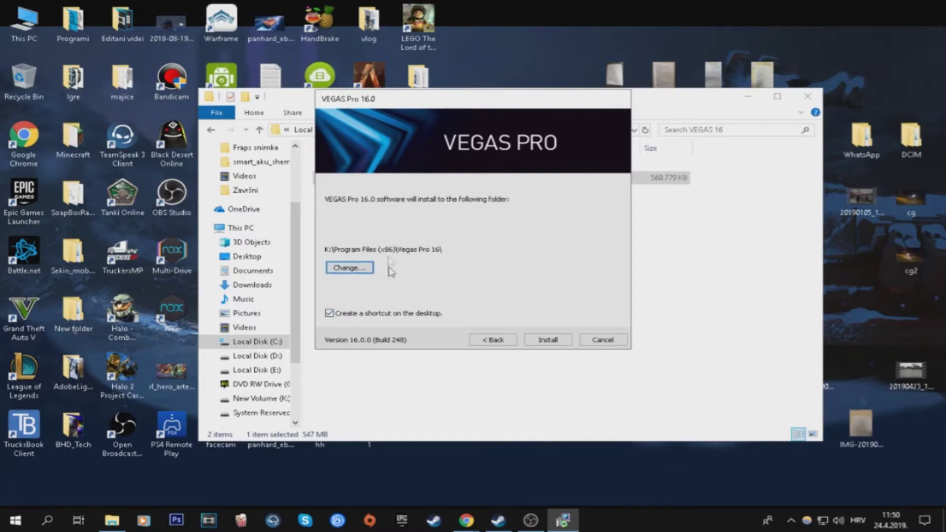
Install VEGAS Pro 16.0 and finish the installer once it completes.
left_click(548, 346)
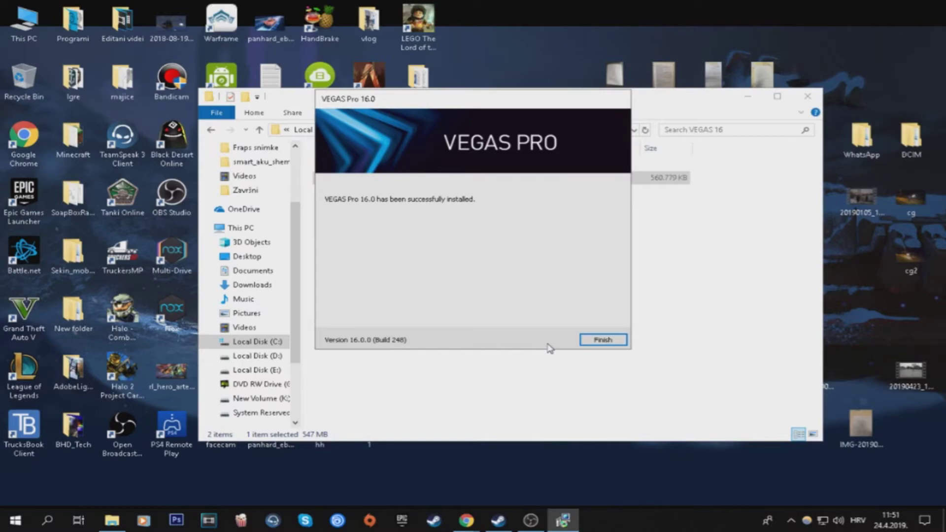
left_click(611, 342)
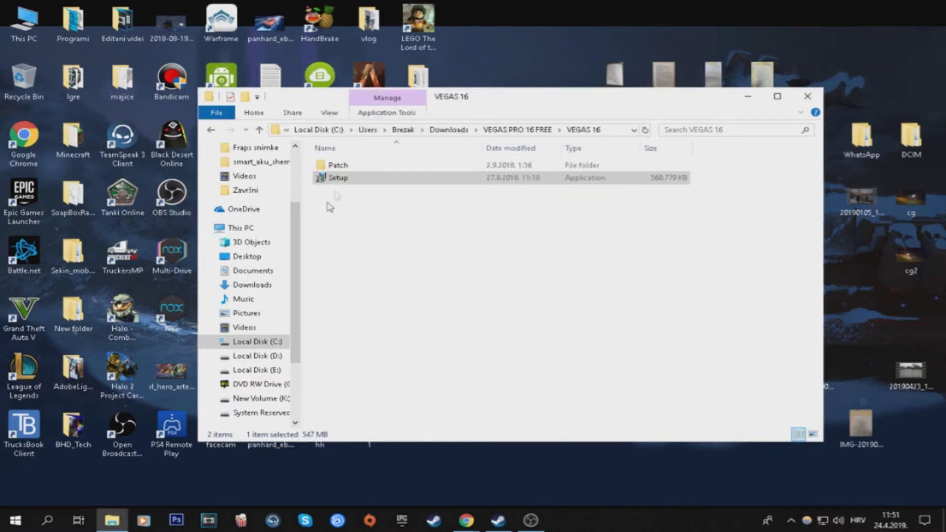
Copy Protein_x64.3.17.dll from the Patch folder and review the Read me notes.
double_click(362, 168)
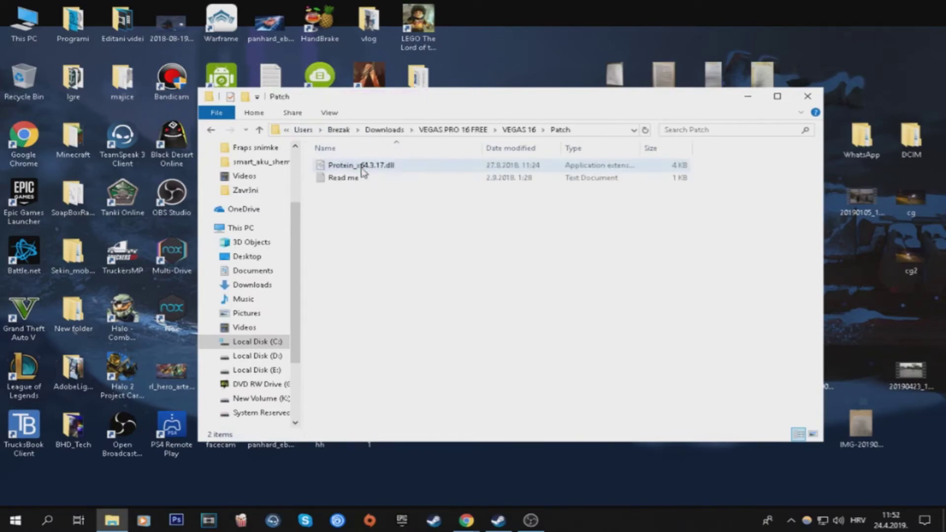
left_click(346, 167)
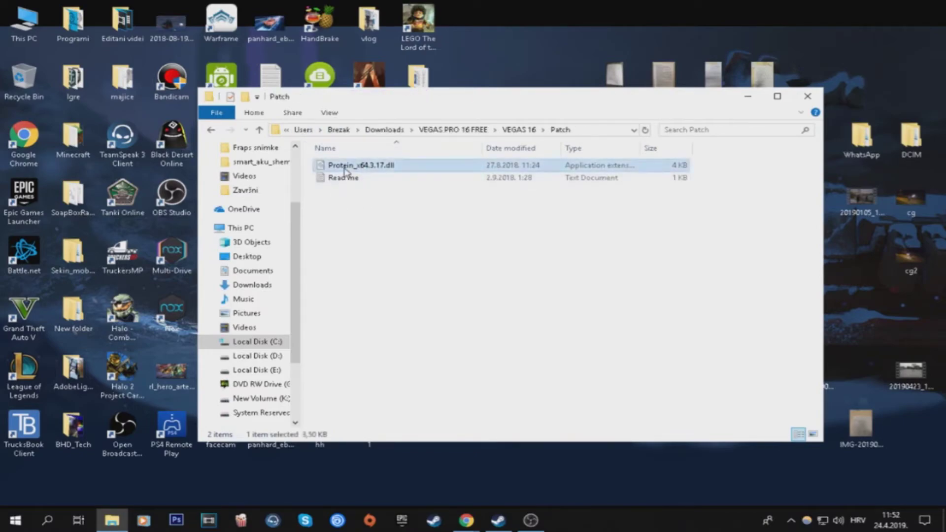
right_click(395, 169)
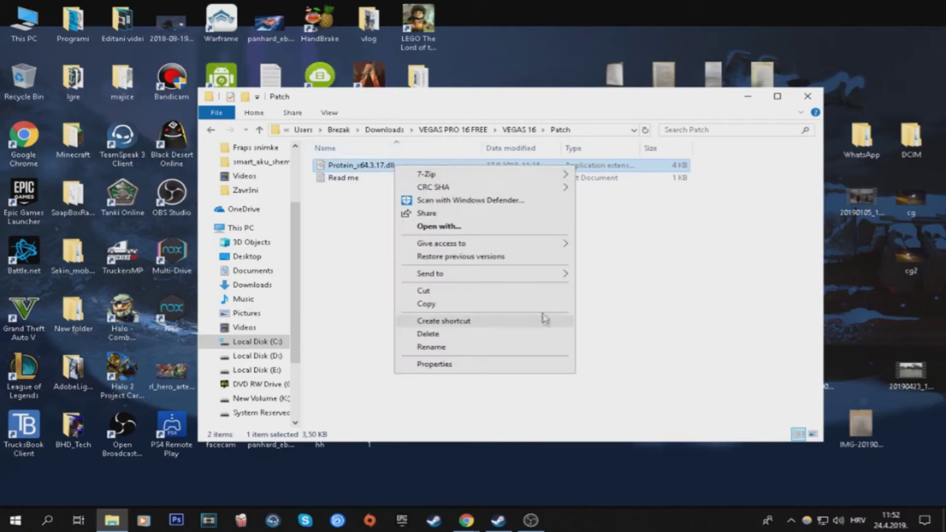
left_click(469, 305)
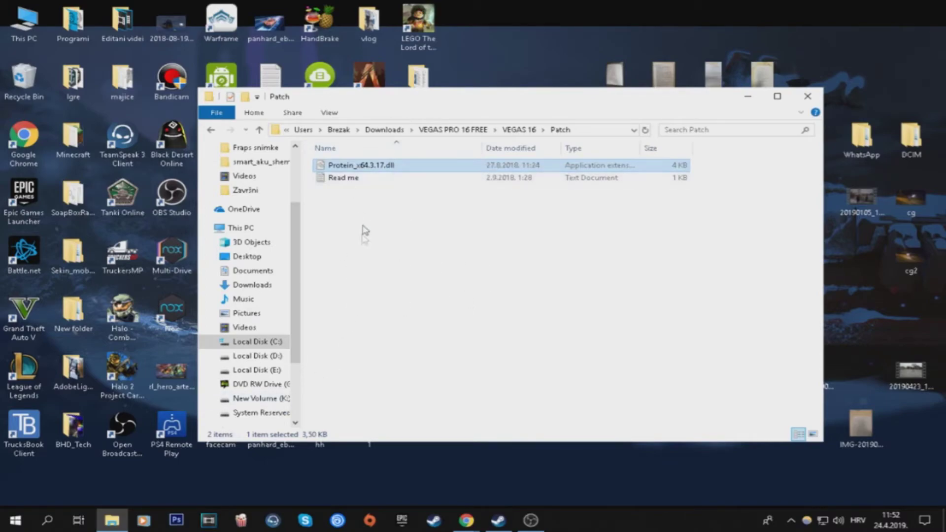
double_click(351, 180)
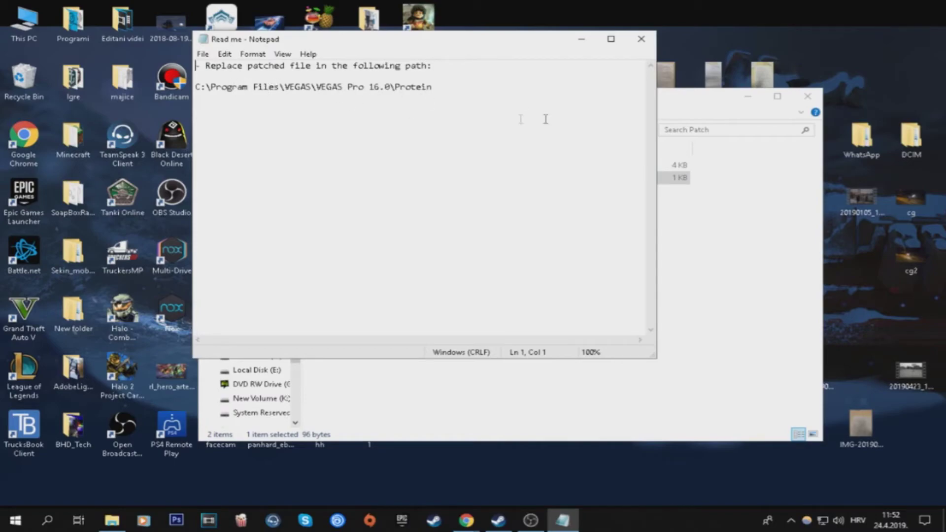
left_click(641, 39)
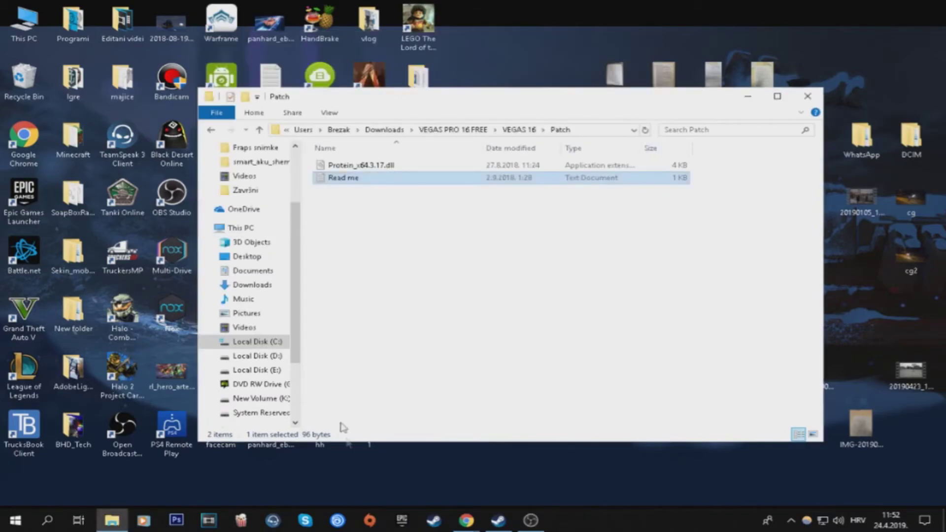
Paste the patched DLL into K:\Program Files (x86)\Vegas Pro 16\Protein, replacing the original.
left_click(267, 400)
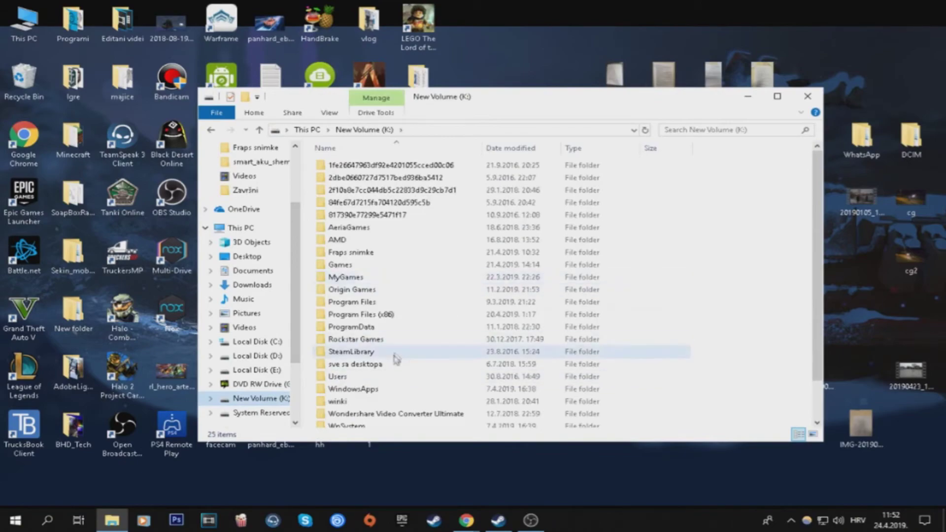
left_click(372, 316)
double_click(370, 318)
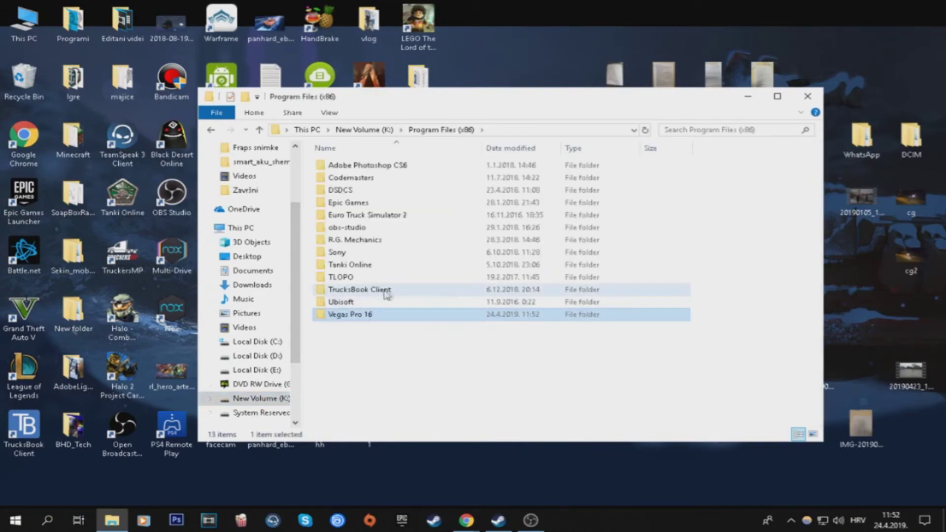
double_click(354, 316)
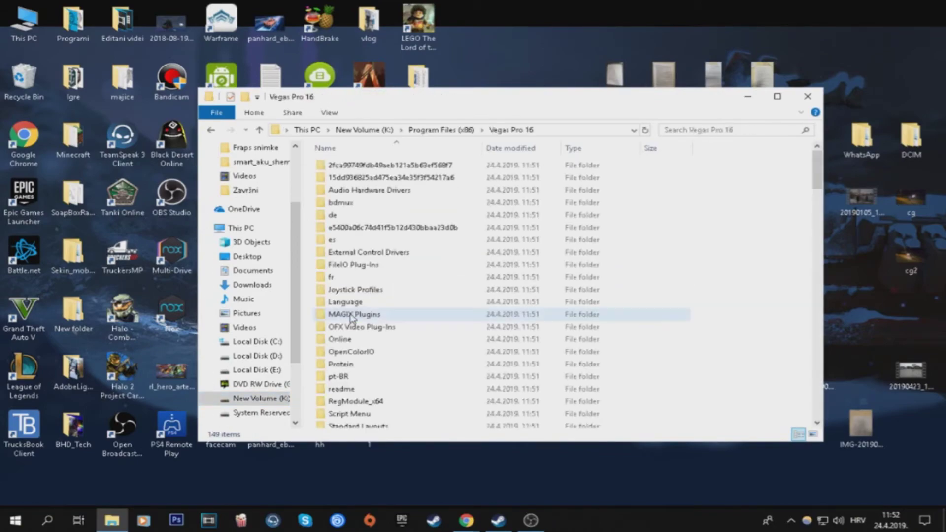
scroll(405, 277, "down", 1)
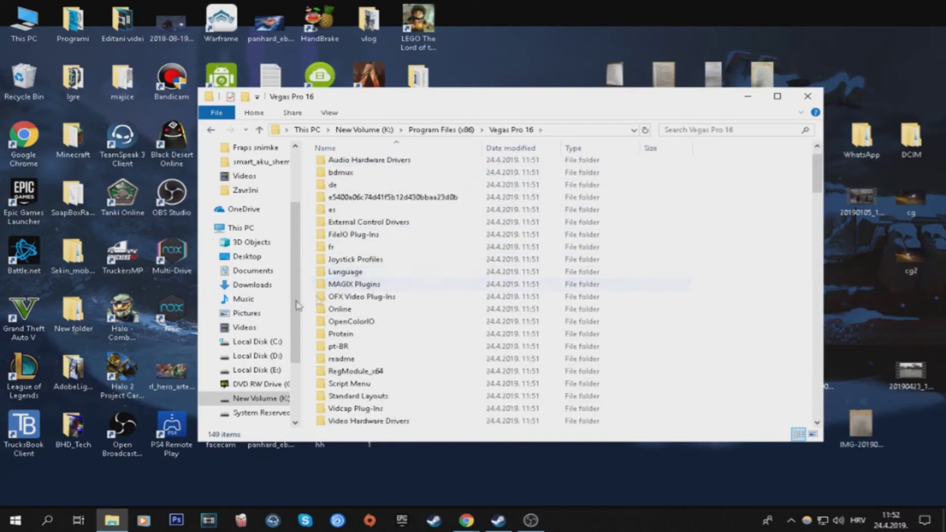
left_click(374, 334)
double_click(405, 335)
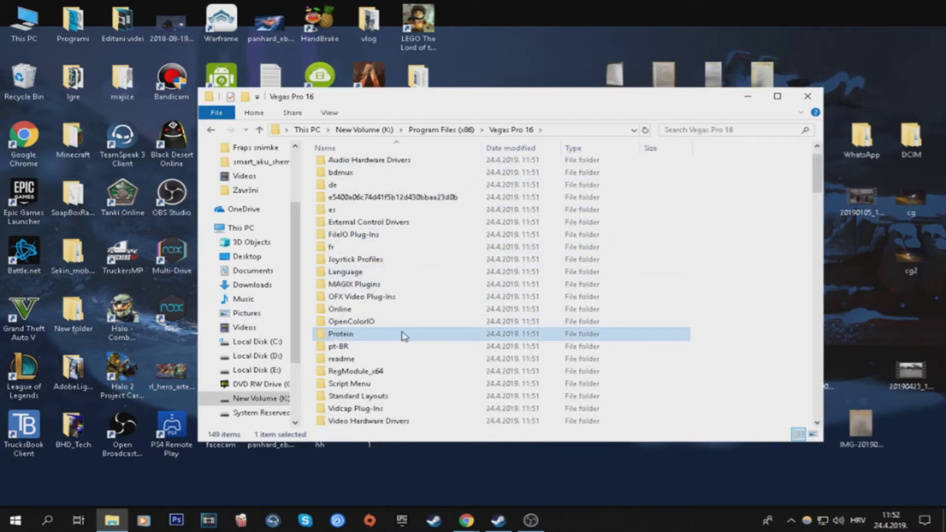
right_click(367, 294)
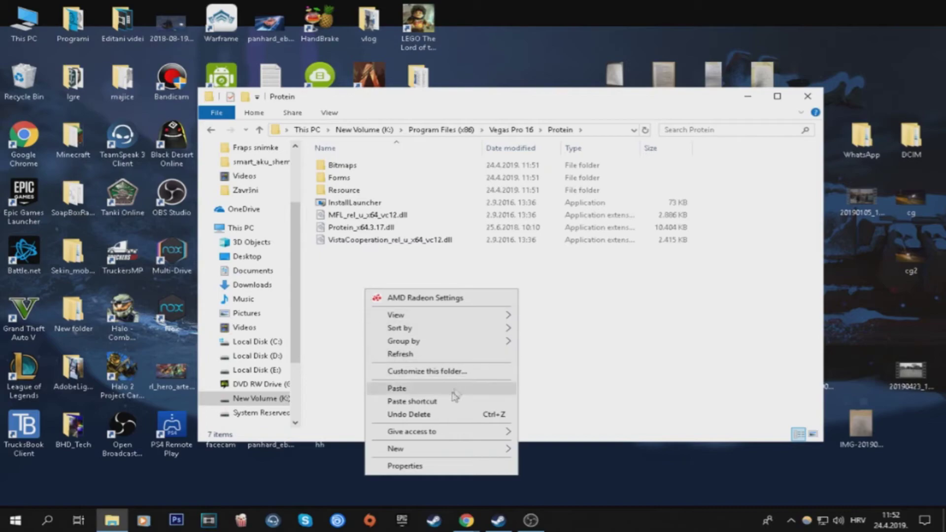
left_click(422, 390)
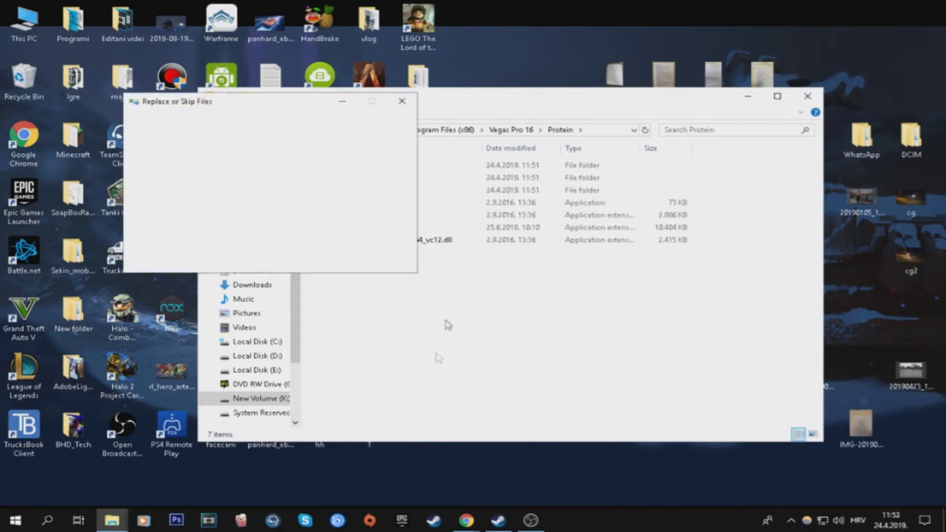
left_click(221, 188)
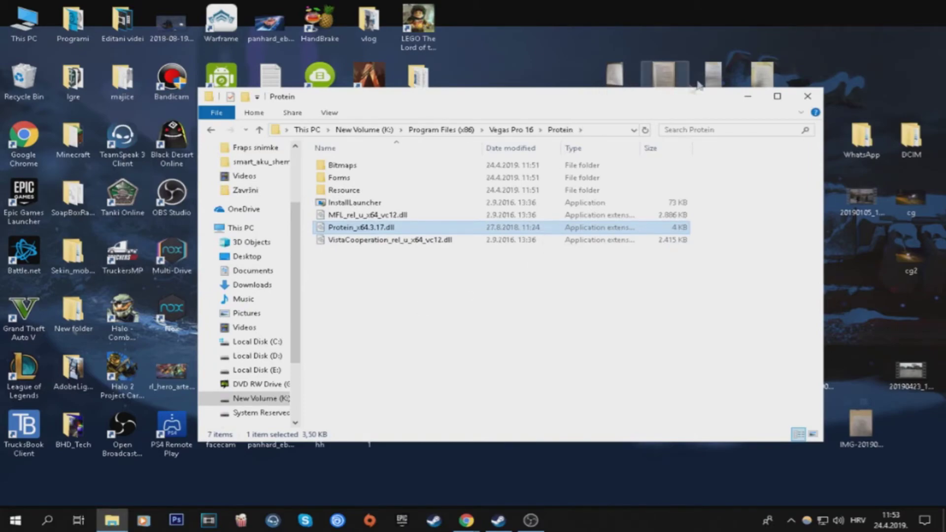
Close File Explorer and launch VEGAS Pro 16.0 from its desktop shortcut.
left_click(810, 101)
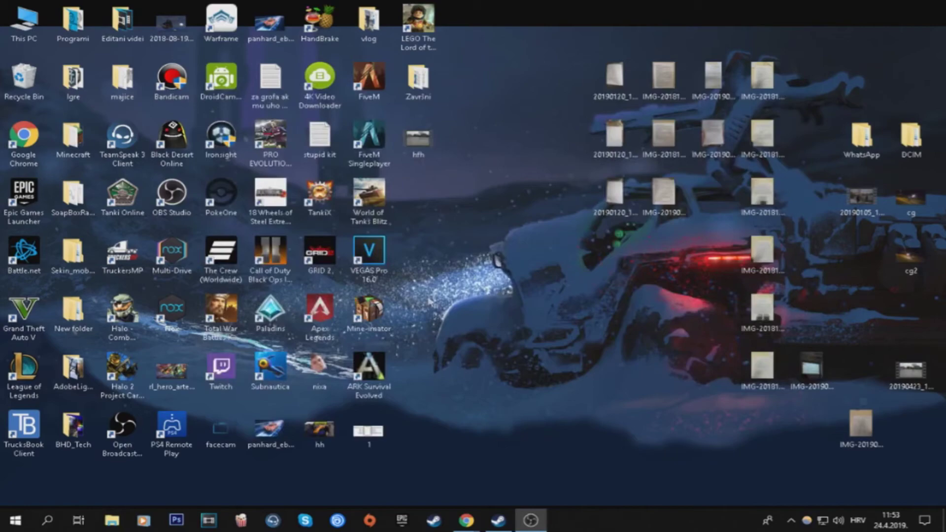
double_click(374, 259)
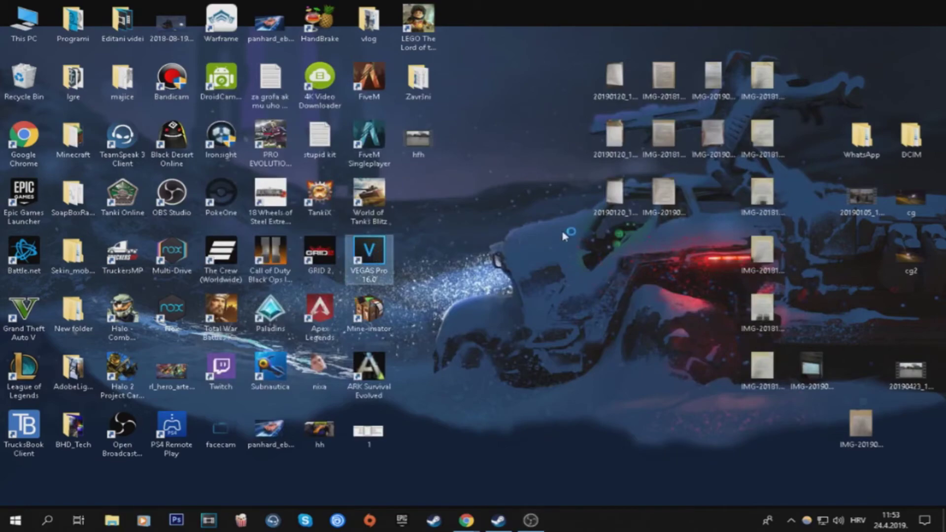